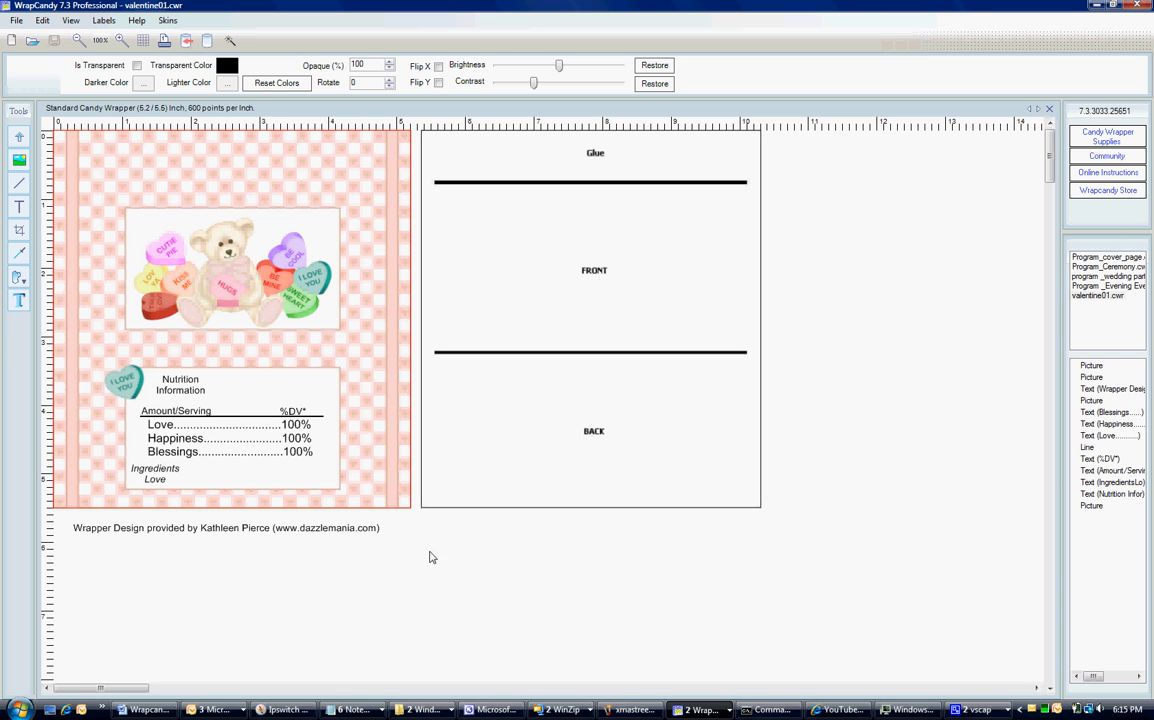
# - Start the Batch Convertor and pick Documents\Clipart\Batchconvert as the JPEG output folder
pyautogui.click(17, 21)
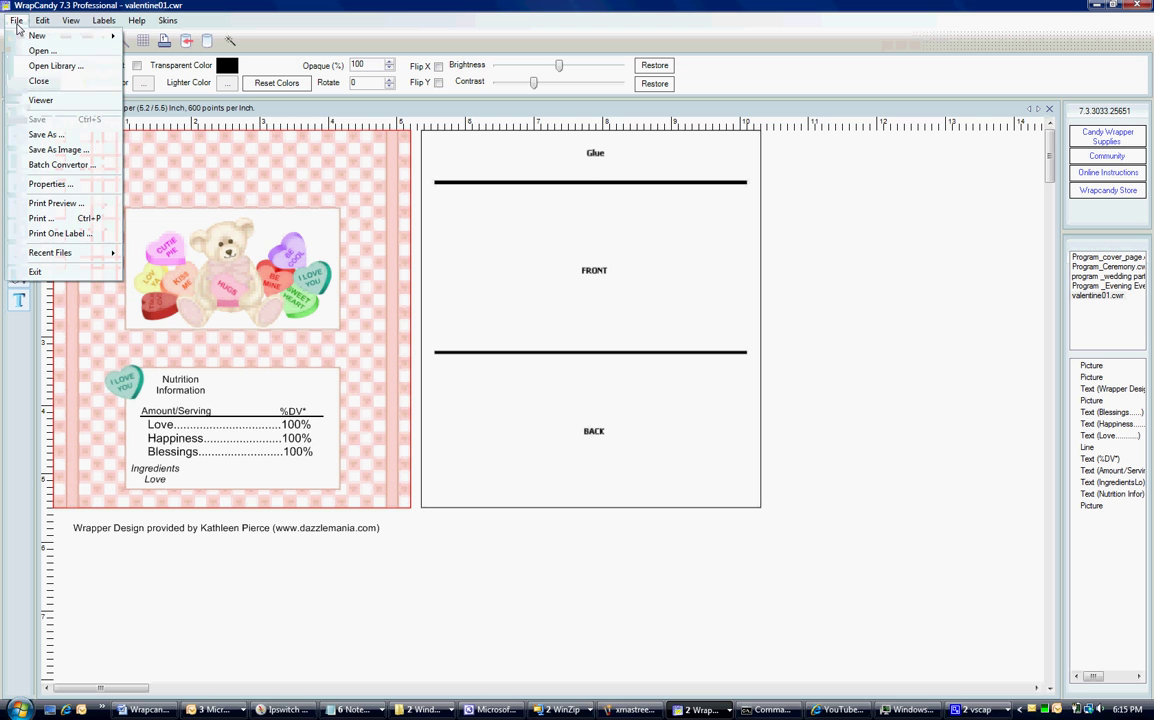
pyautogui.click(36, 164)
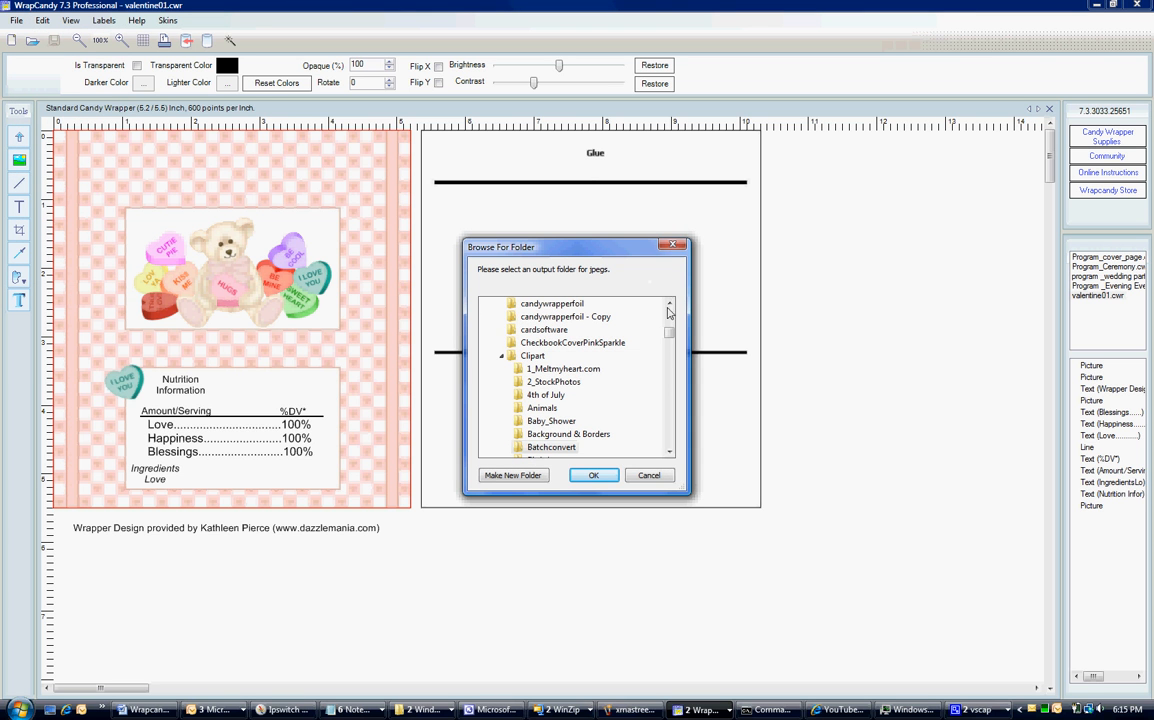
pyautogui.moveTo(670, 335); pyautogui.dragTo(673, 313)
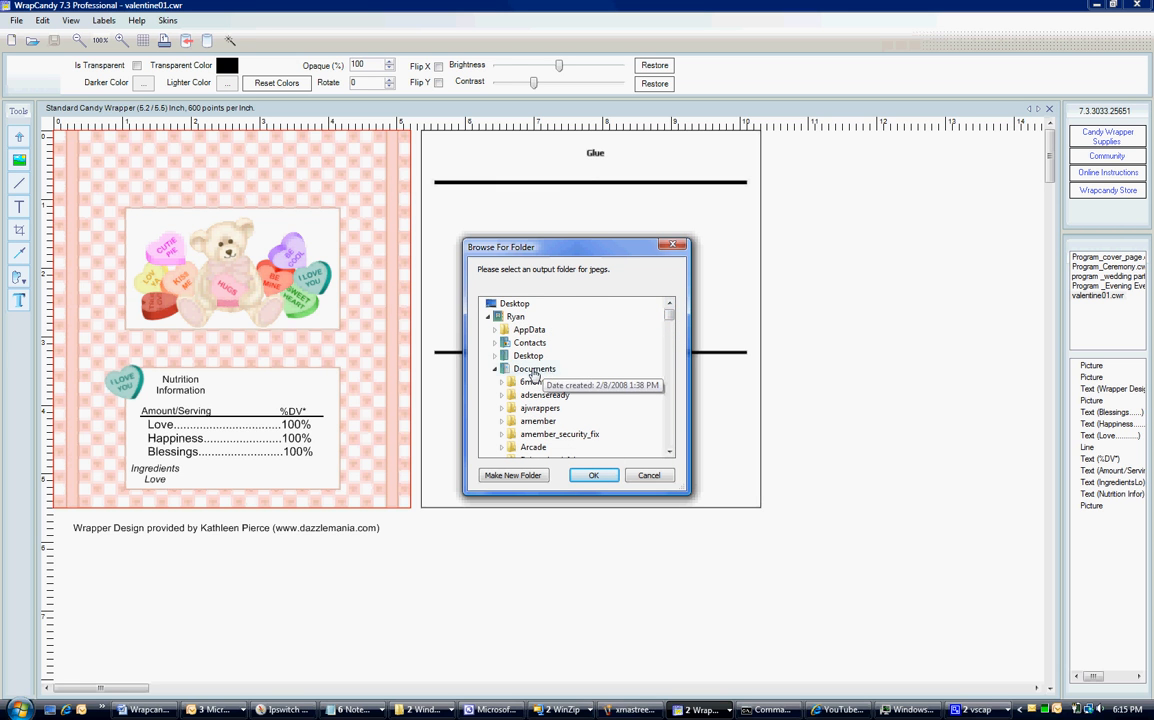
pyautogui.moveTo(670, 320); pyautogui.dragTo(670, 348)
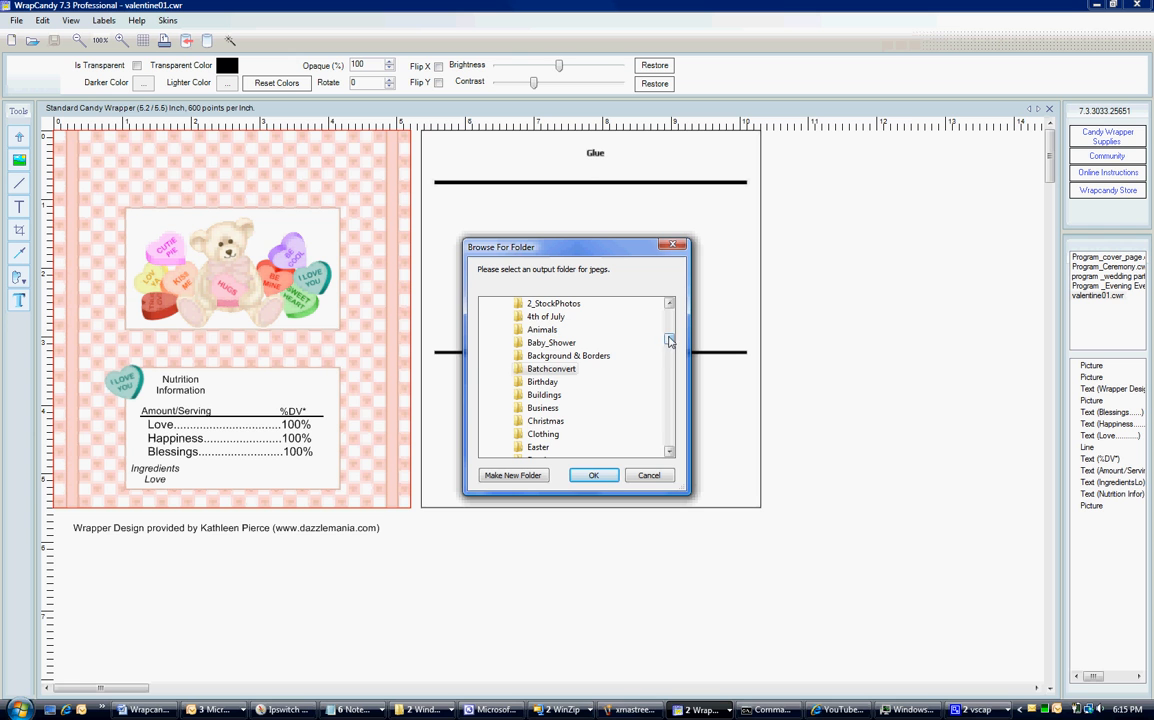
pyautogui.moveTo(670, 343)
pyautogui.mouseDown()
pyautogui.moveTo(670, 315)
pyautogui.moveTo(670, 341)
pyautogui.mouseUp()
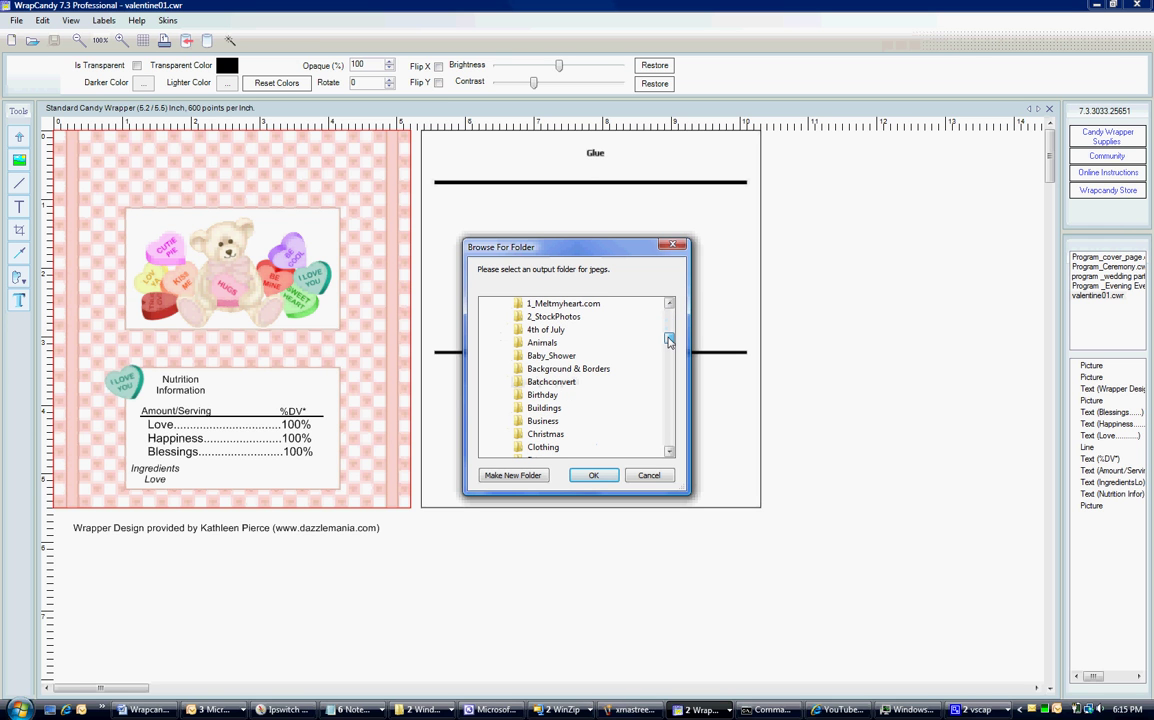
pyautogui.click(557, 382)
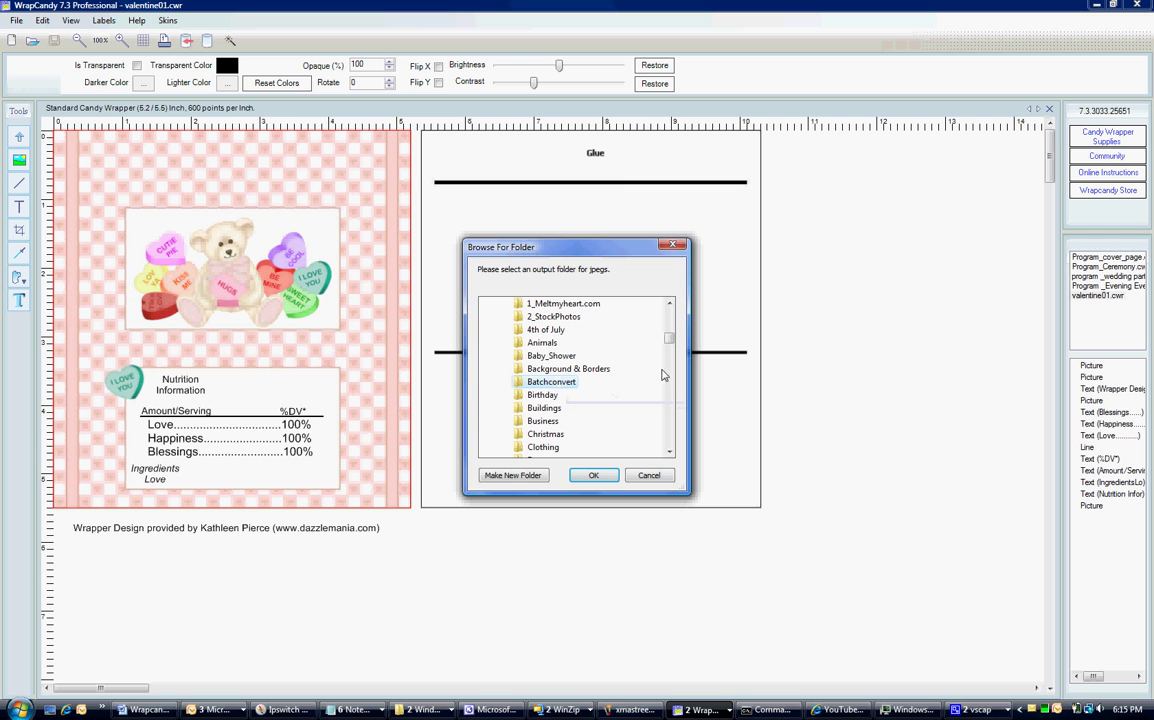
# - Select all five .cwr files in 1.5oz Standard Candy Bar\Valentines Day and convert them to JPEGs
pyautogui.click(591, 477)
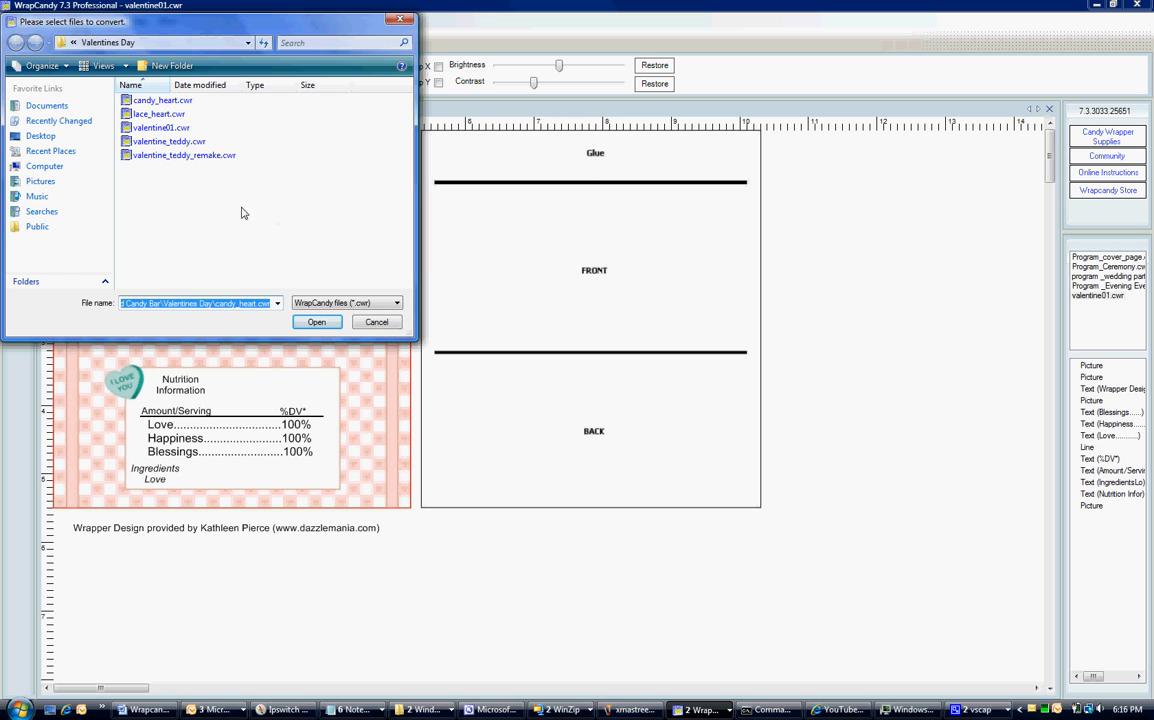
pyautogui.click(76, 45)
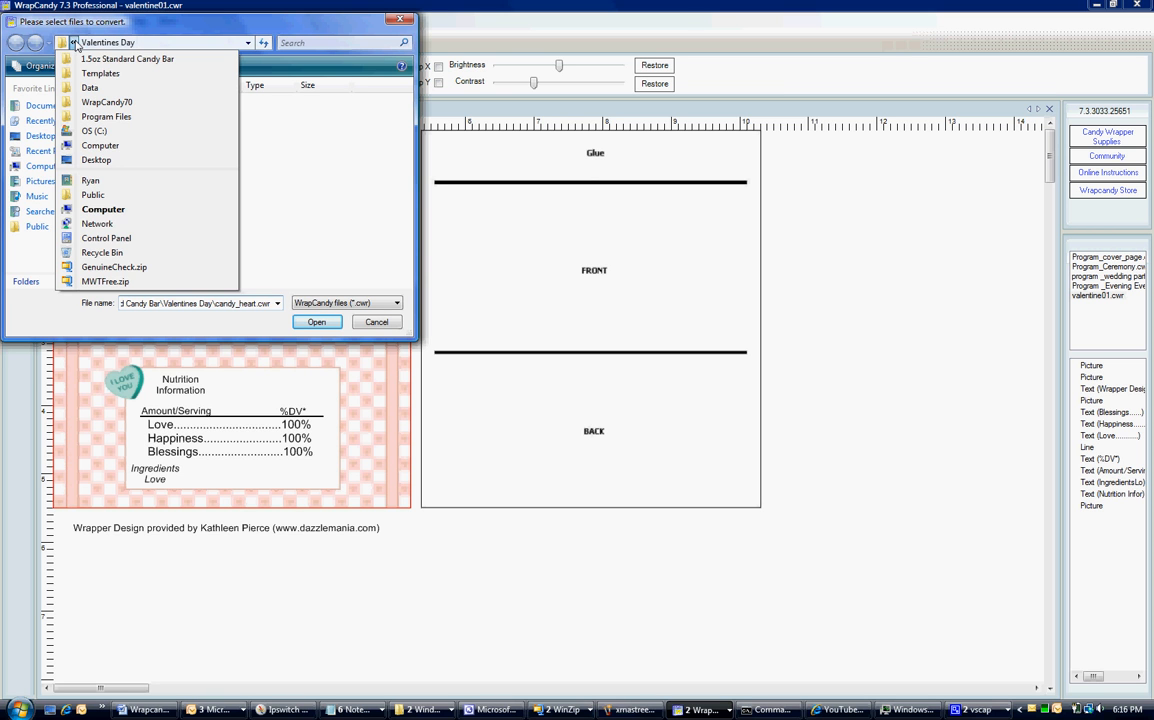
pyautogui.click(78, 61)
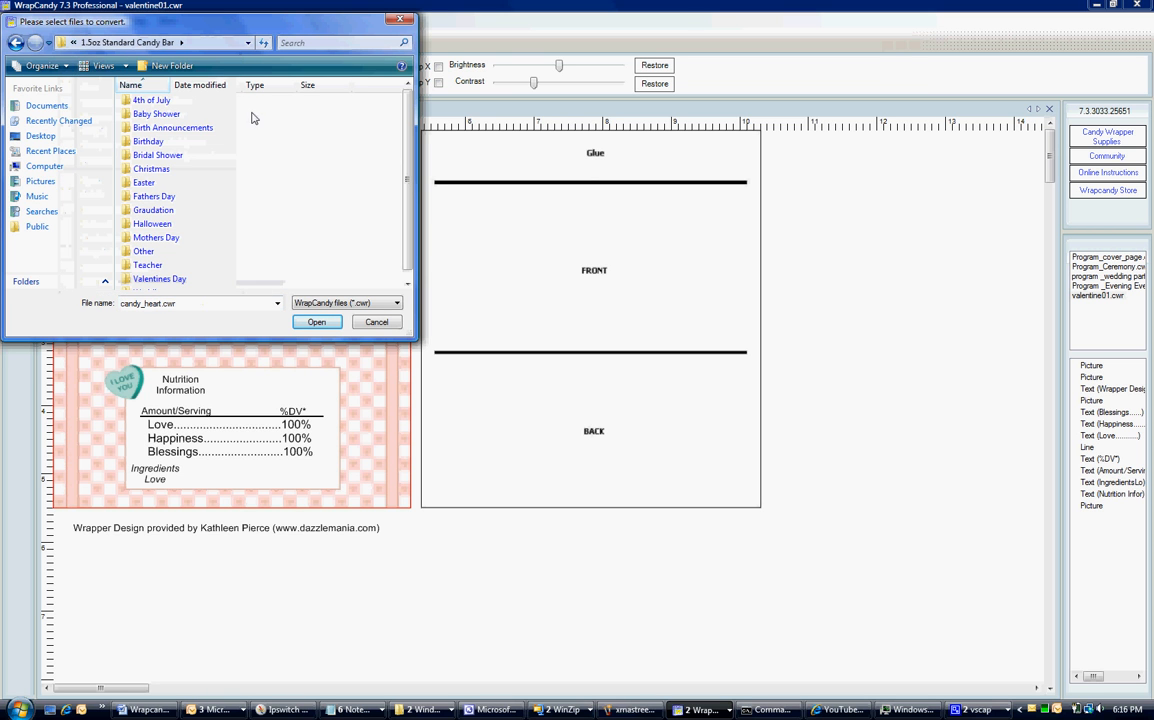
pyautogui.doubleClick(175, 269)
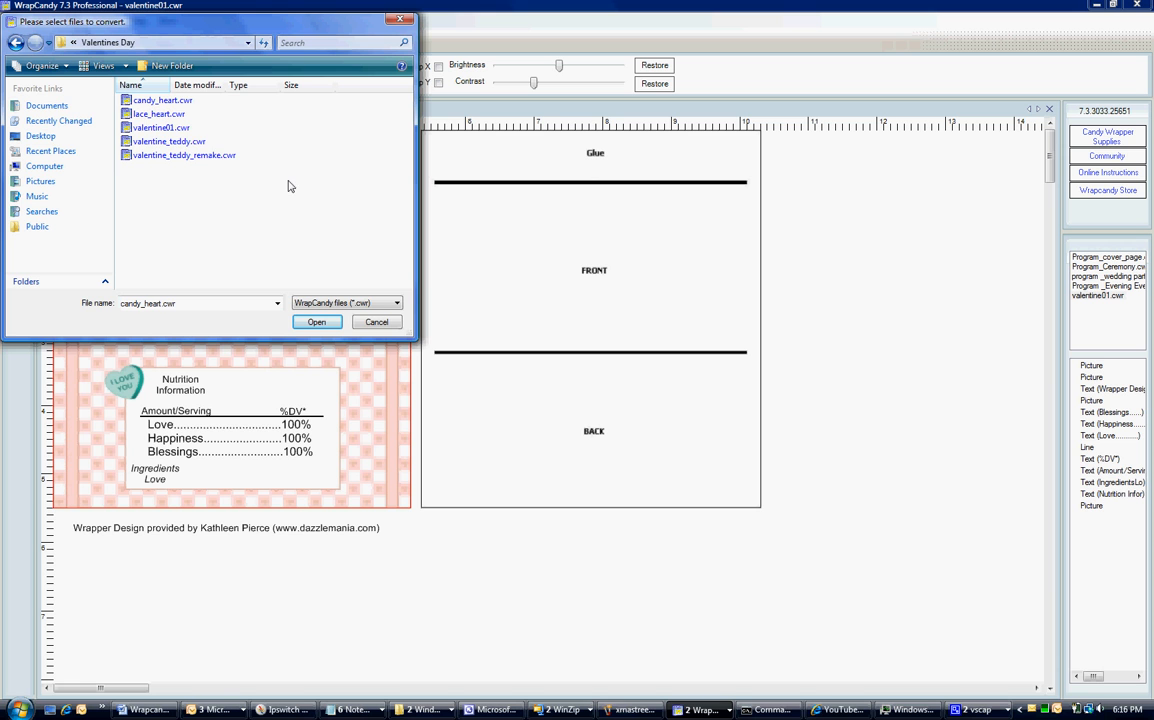
pyautogui.moveTo(287, 179); pyautogui.dragTo(124, 97)
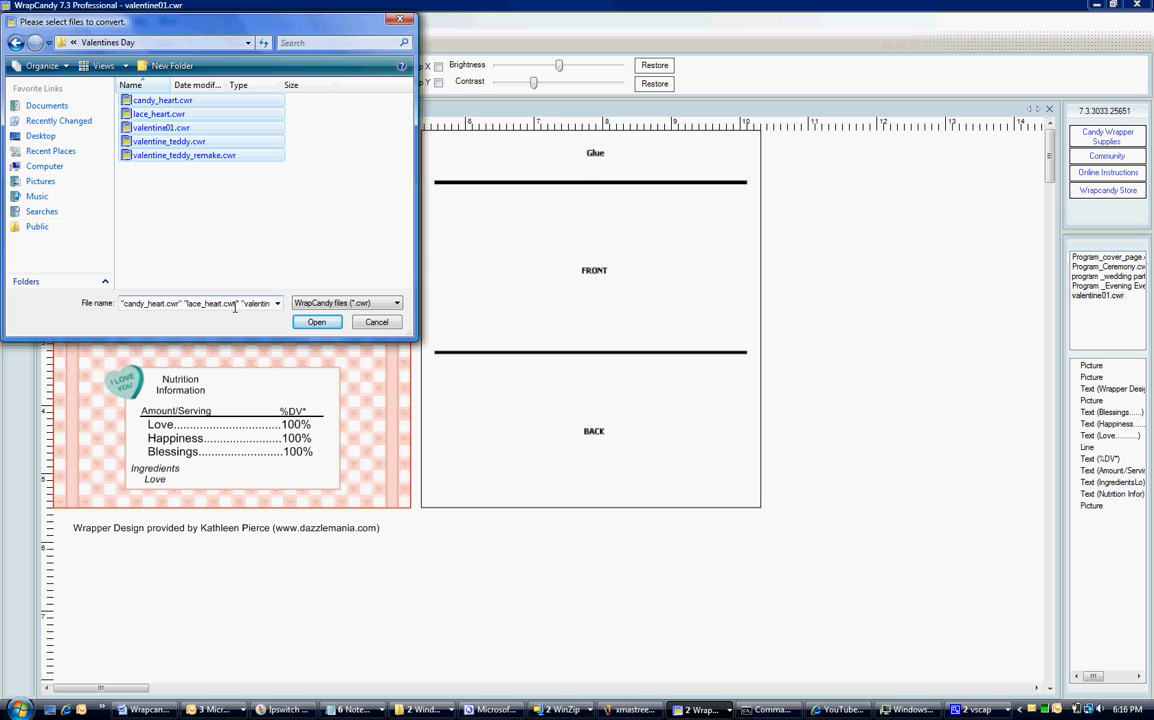
pyautogui.click(317, 322)
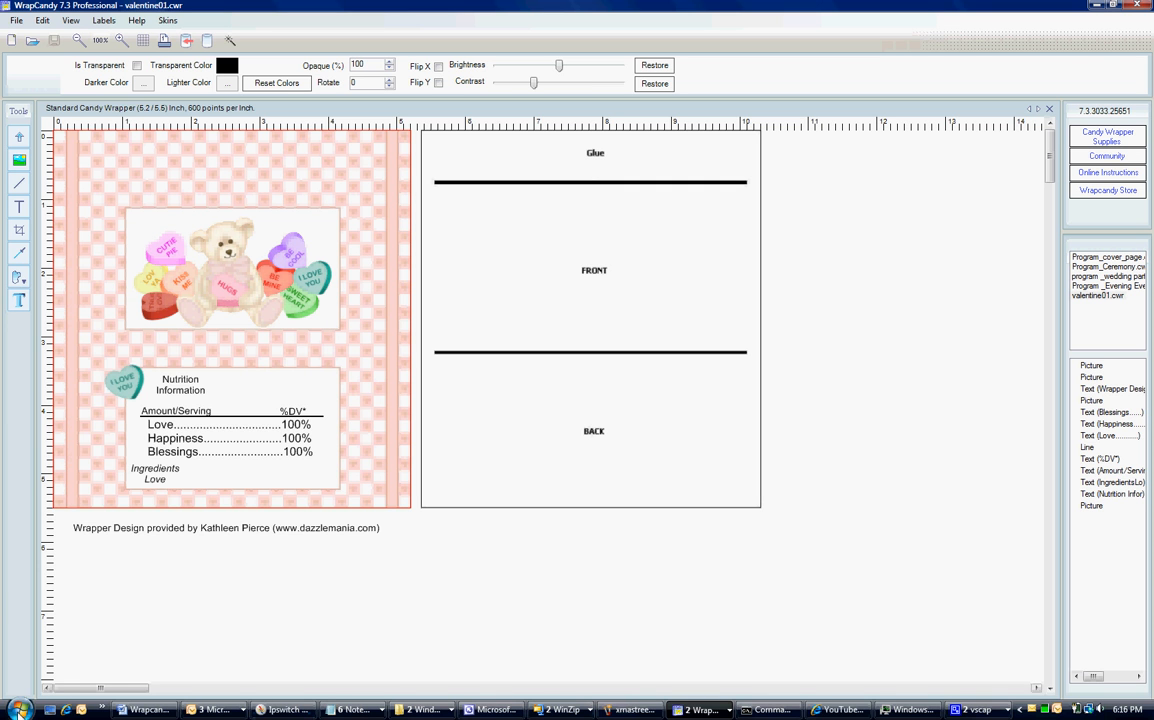
pyautogui.click(18, 712)
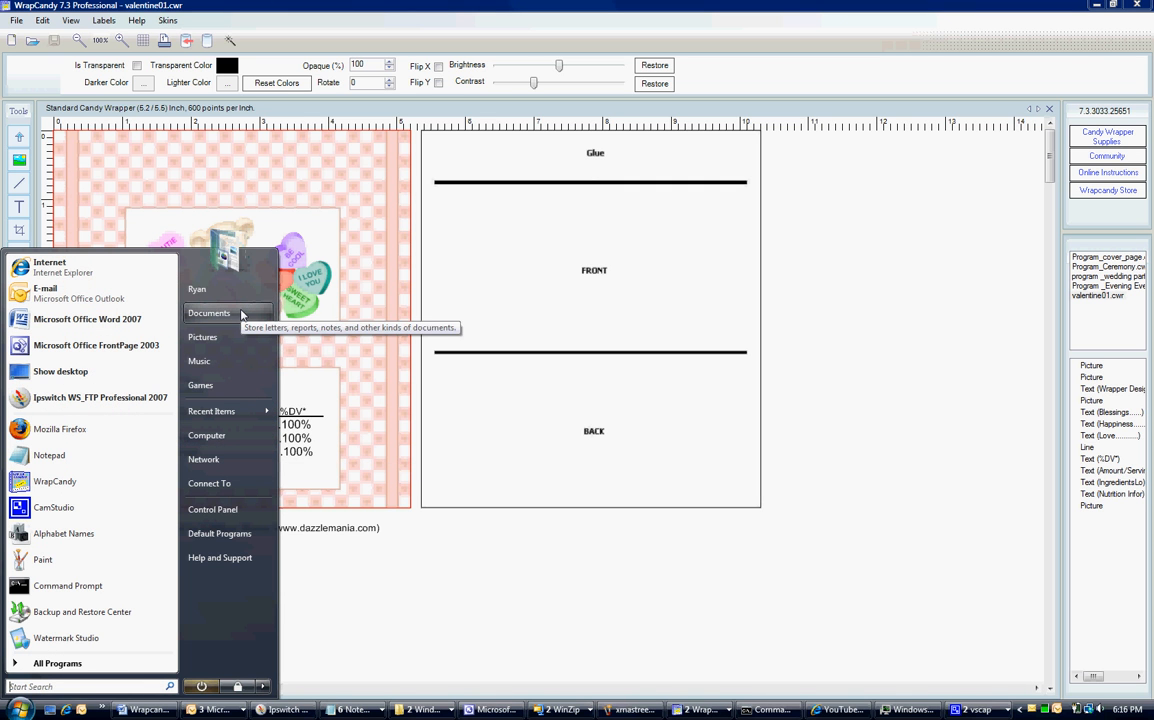
# - Browse Documents\Clipart\Batchconvert to view the five converted JPEGs, including valentine_teddy_remake.jpg
pyautogui.press('Escape')
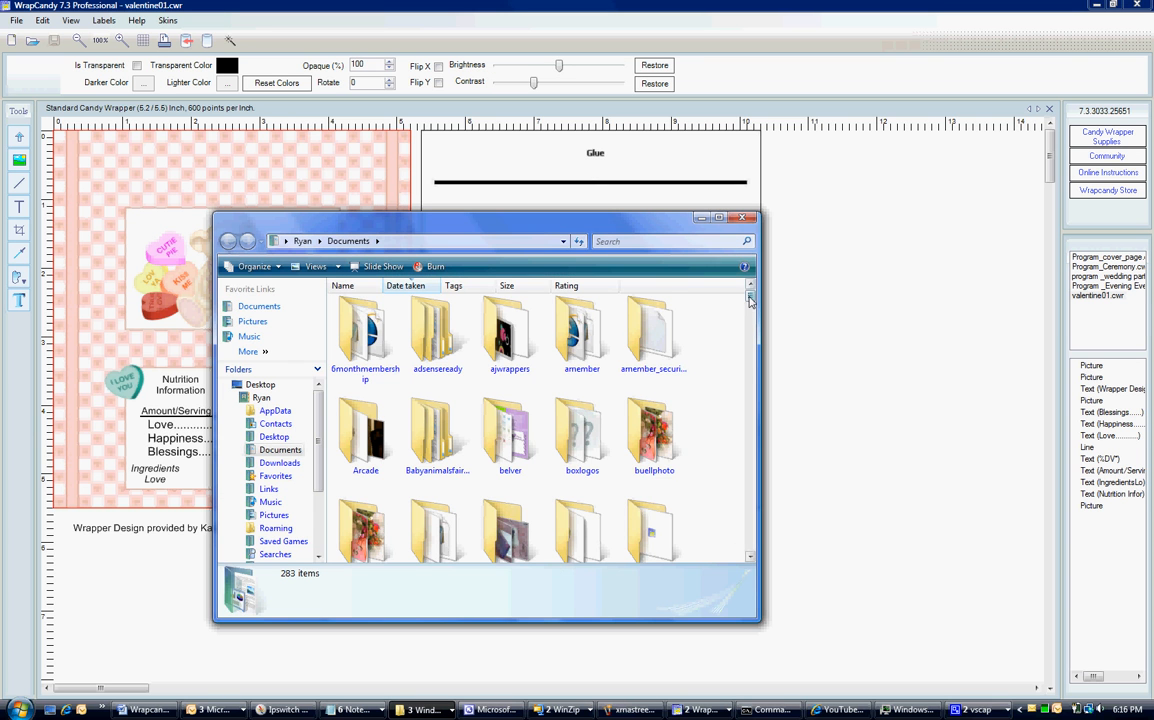
pyautogui.moveTo(750, 304); pyautogui.dragTo(750, 308)
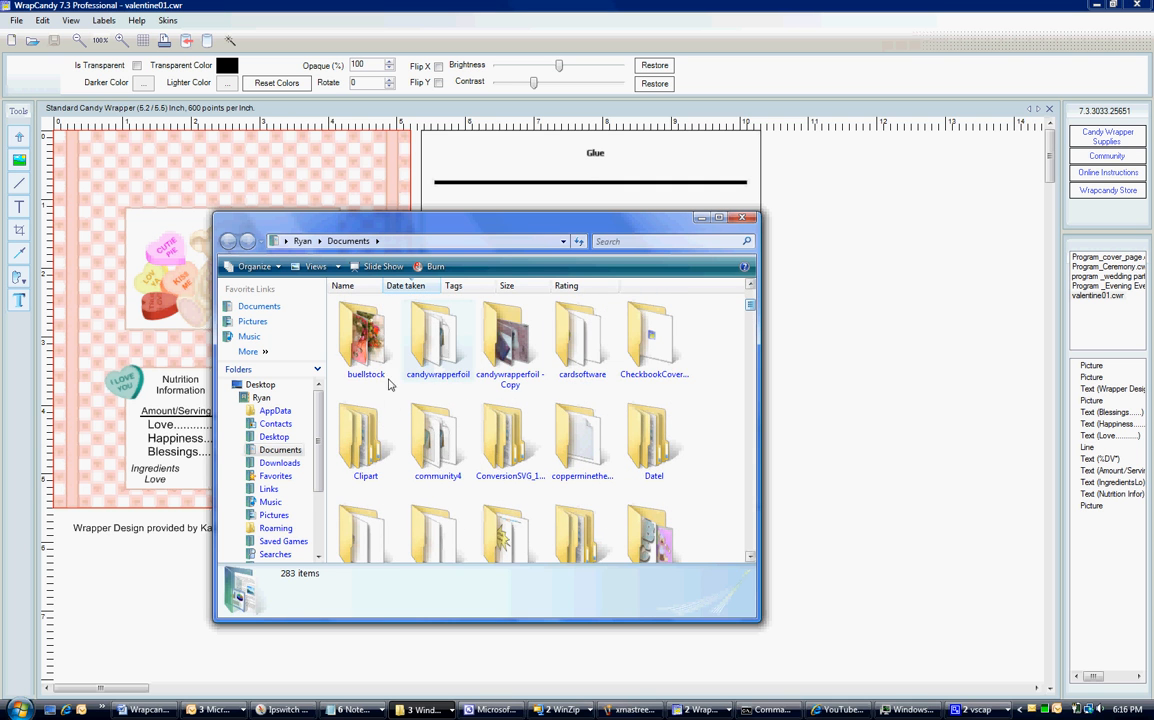
pyautogui.doubleClick(368, 438)
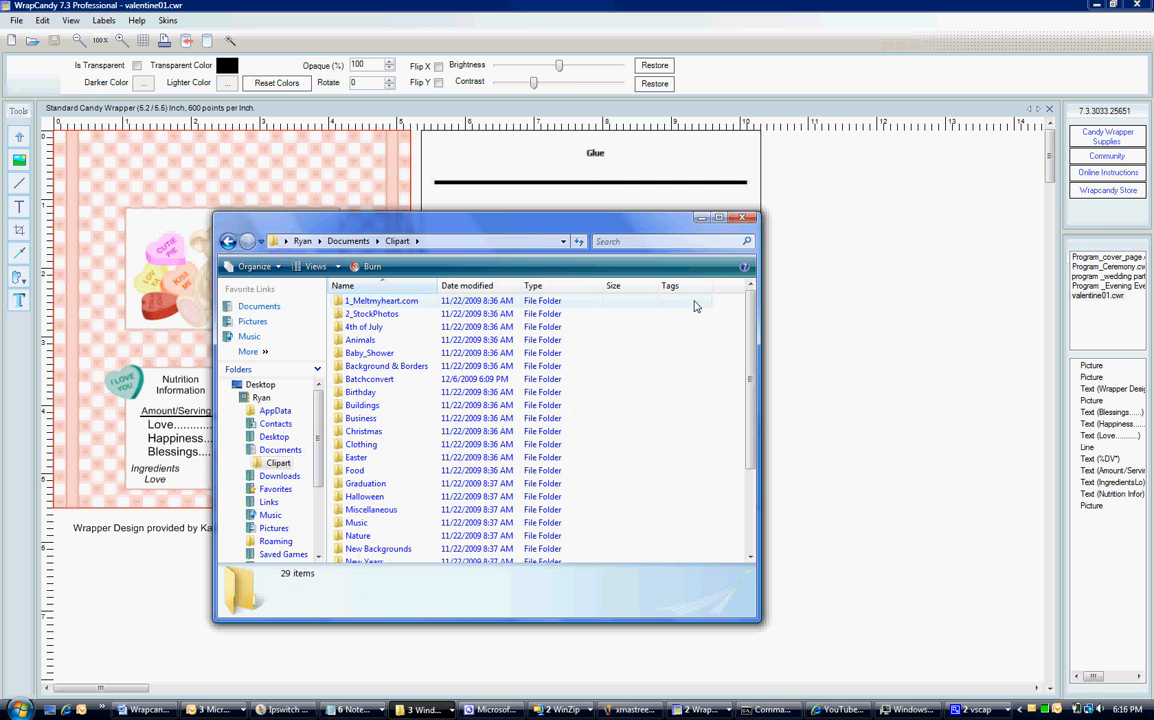
pyautogui.moveTo(752, 341); pyautogui.dragTo(752, 353)
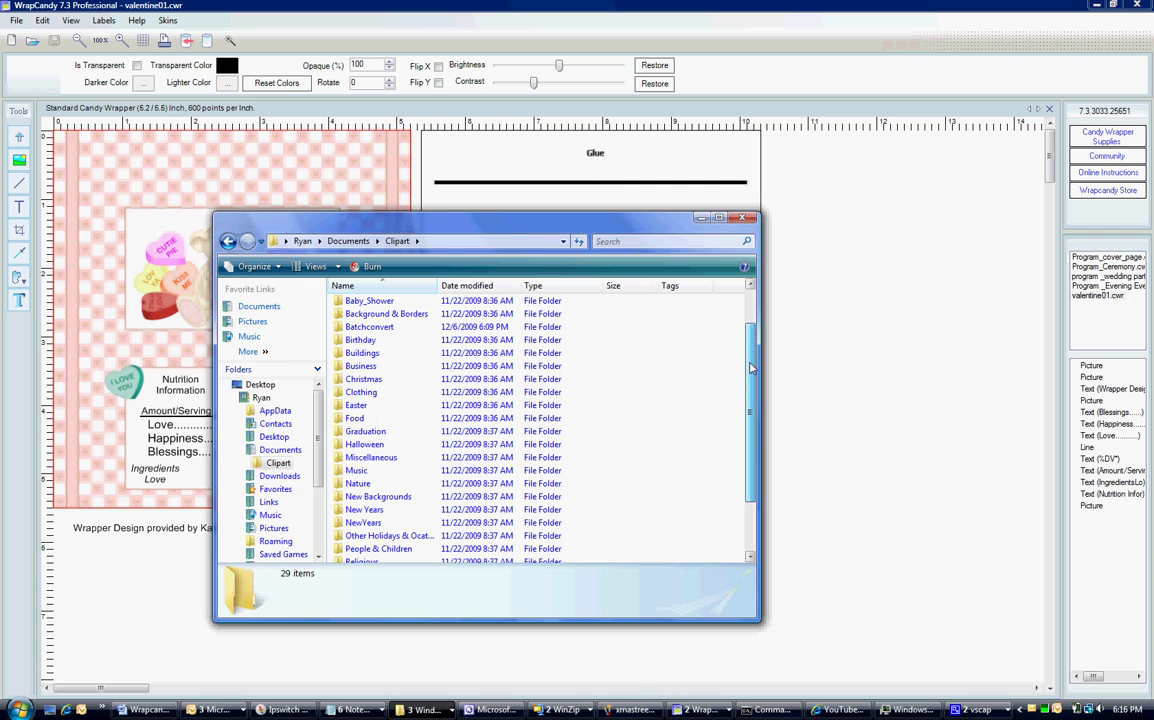
pyautogui.doubleClick(385, 328)
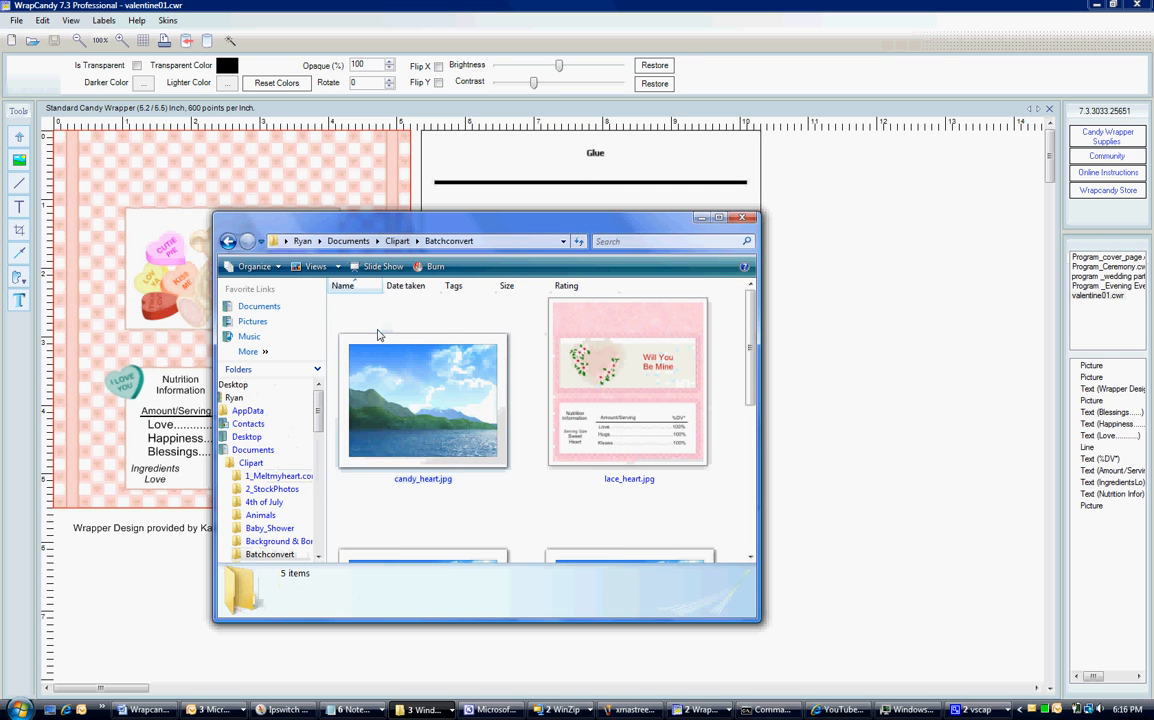
pyautogui.moveTo(753, 348); pyautogui.dragTo(754, 490)
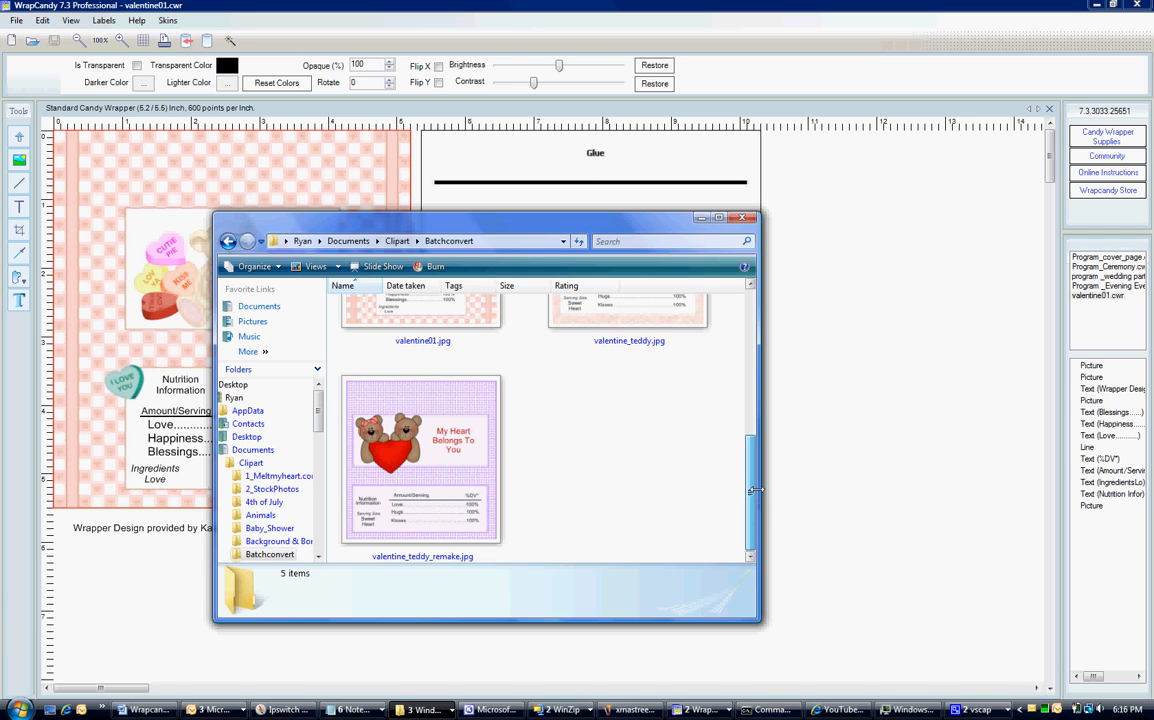